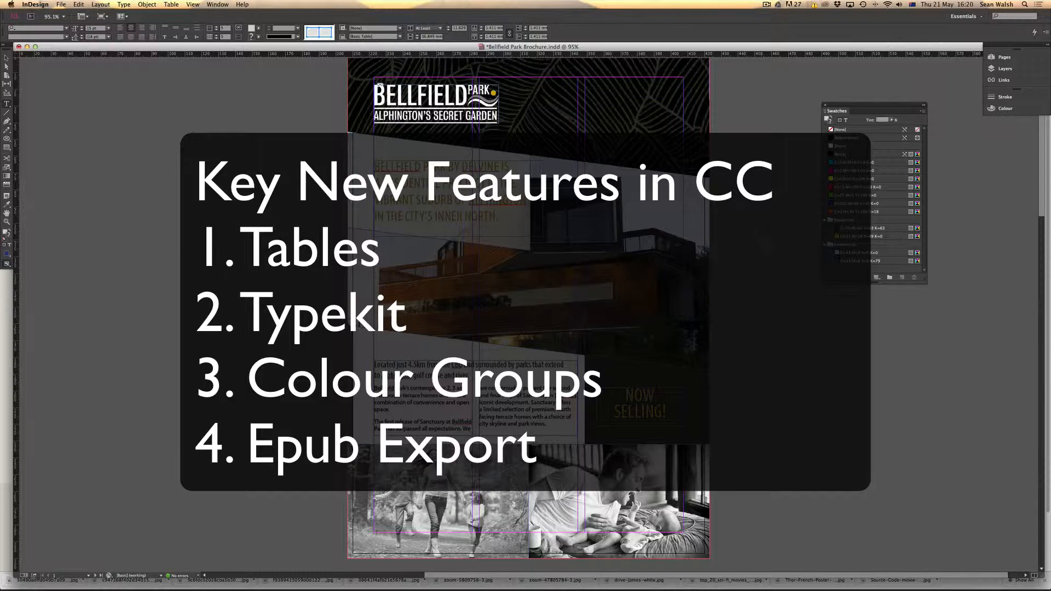
# Move the table's City Views column before En-suite and the Terrace Home row directly below the header row.
pyautogui.scroll(-15, 528, 315)
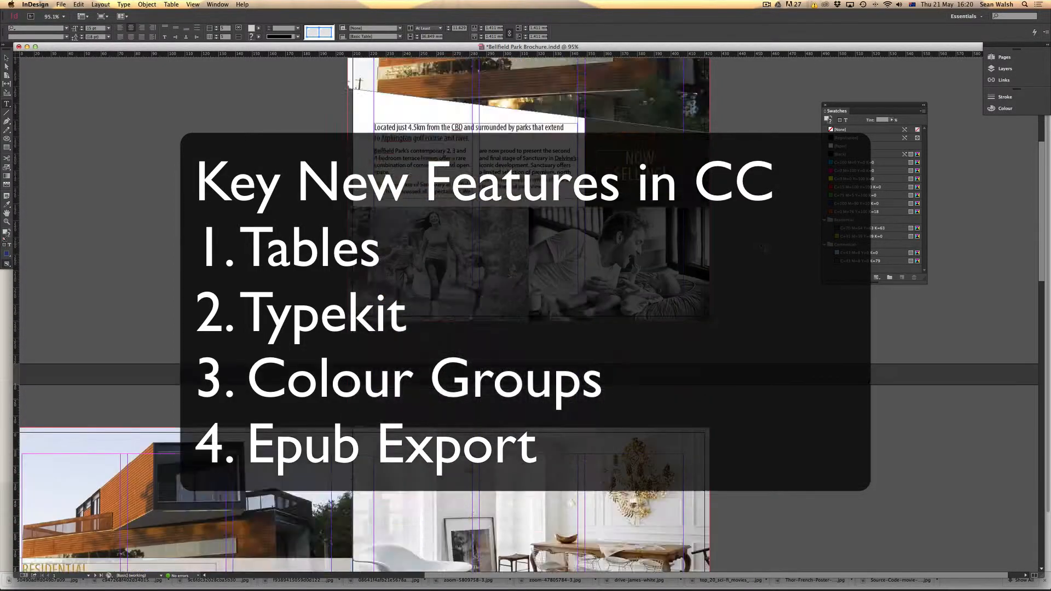
pyautogui.scroll(-4, 767, 247)
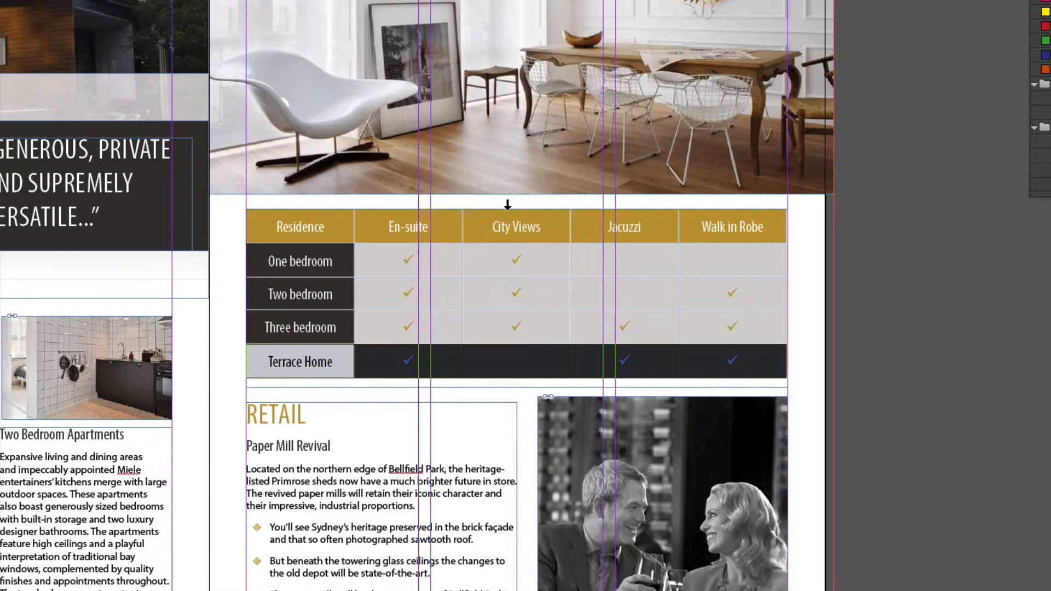
pyautogui.click(509, 205)
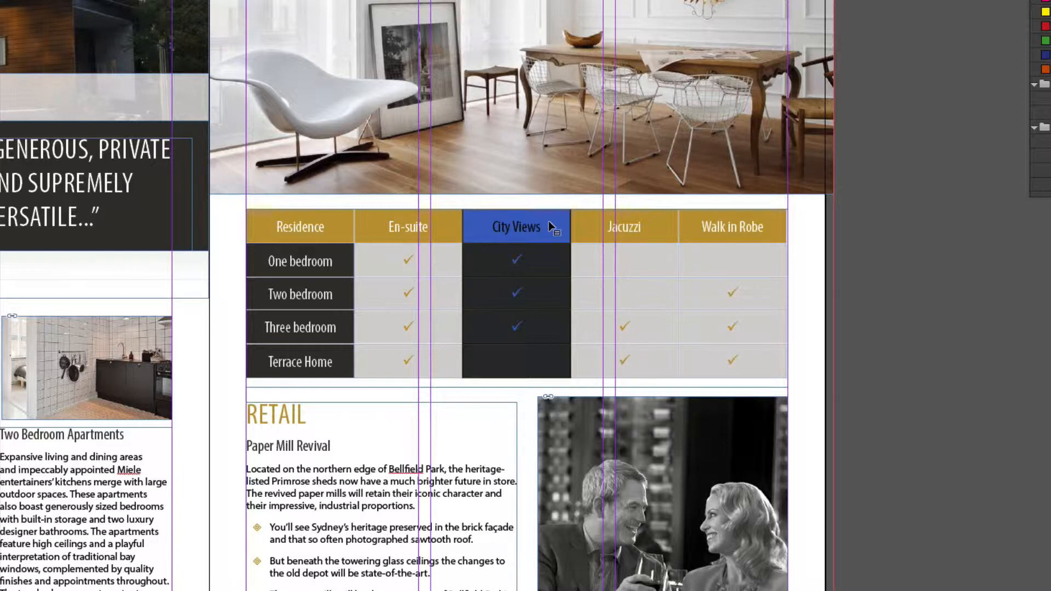
pyautogui.moveTo(534, 227); pyautogui.dragTo(355, 229)
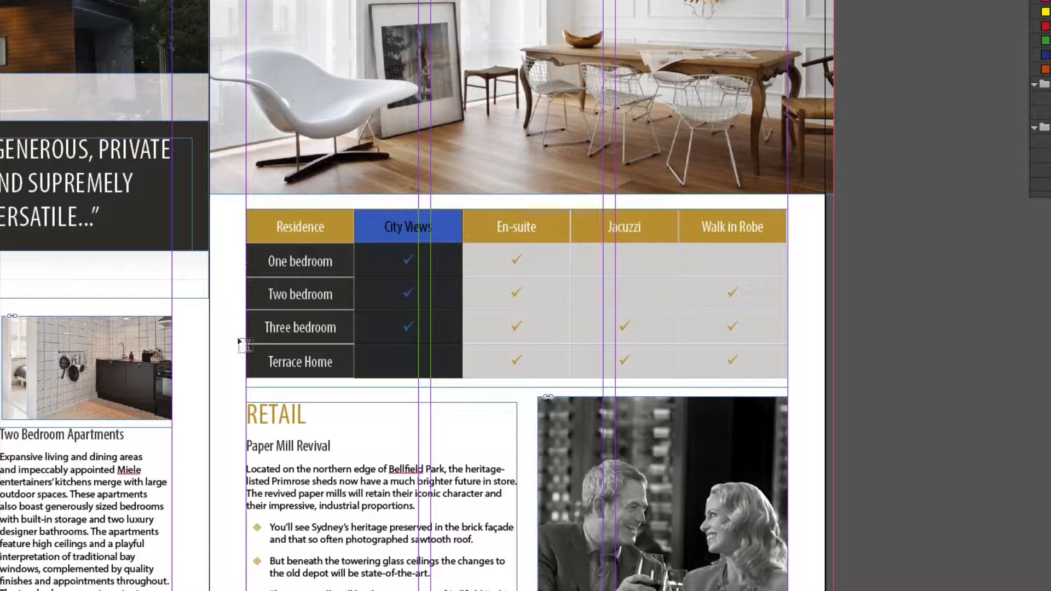
pyautogui.click(239, 364)
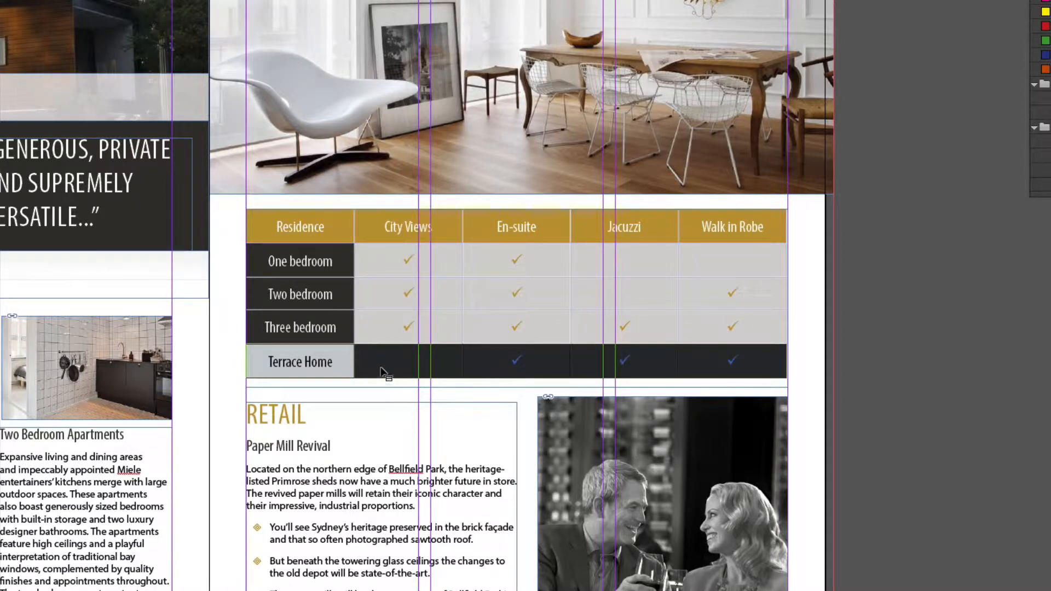
pyautogui.moveTo(382, 371); pyautogui.dragTo(374, 252)
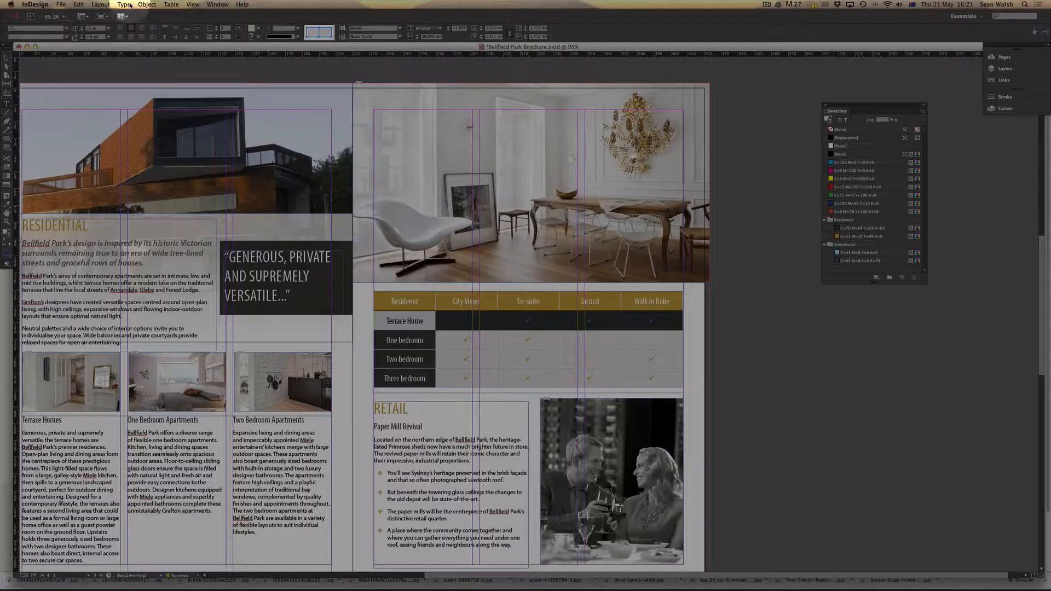
# Open the Adobe Typekit font library in the browser and filter it to light-weight sans serif fonts.
pyautogui.click(125, 5)
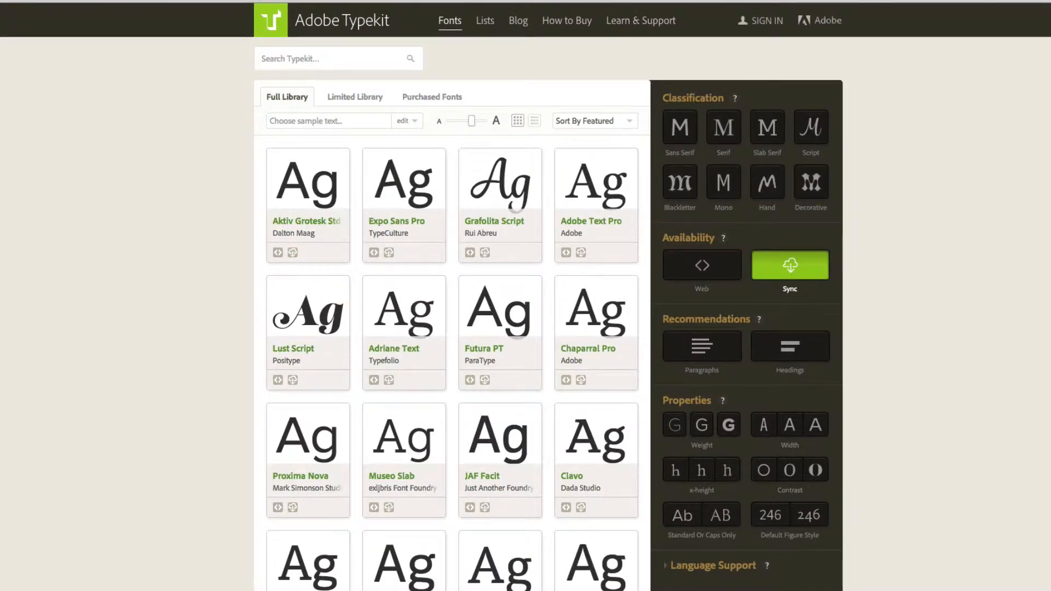
pyautogui.click(681, 127)
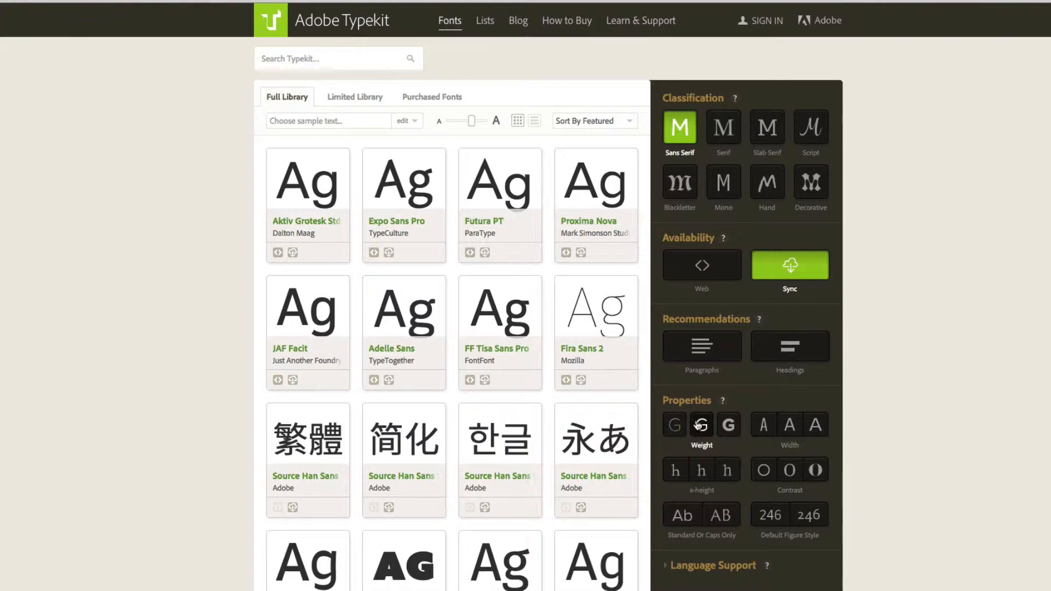
pyautogui.click(676, 426)
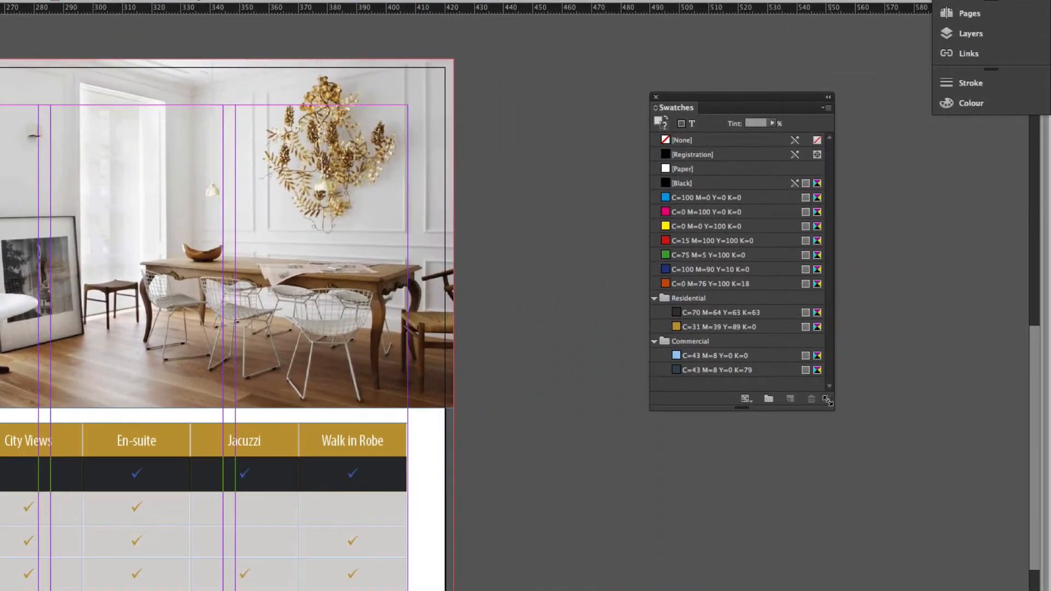
# Create a colour group named Outside in the swatches and move the orange C=0 M=76 Y=100 K=18 swatch into it.
pyautogui.moveTo(828, 401); pyautogui.dragTo(849, 466)
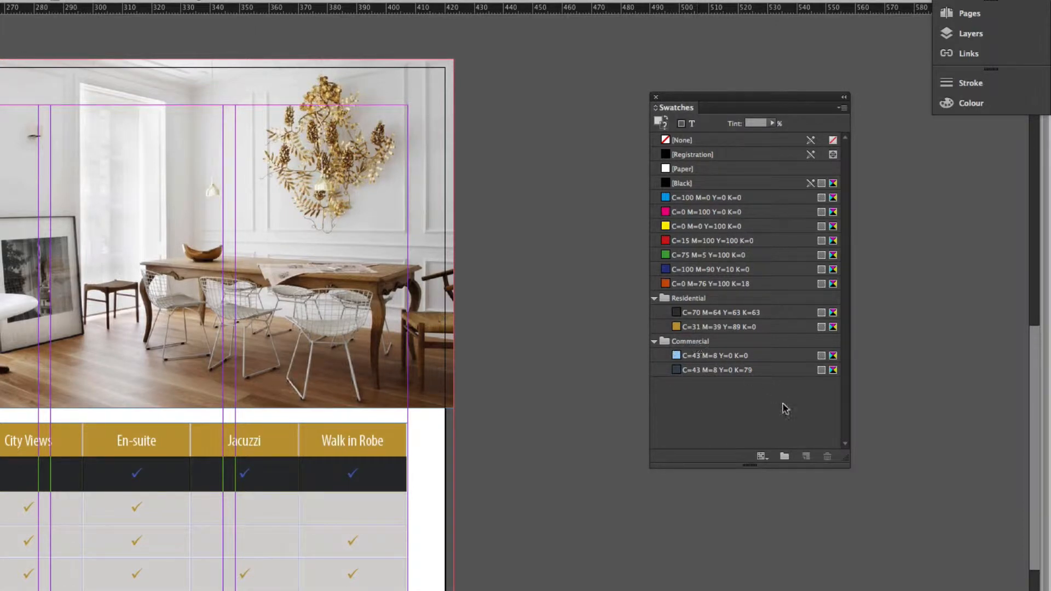
pyautogui.click(785, 457)
pyautogui.click(706, 387)
pyautogui.doubleClick(707, 387)
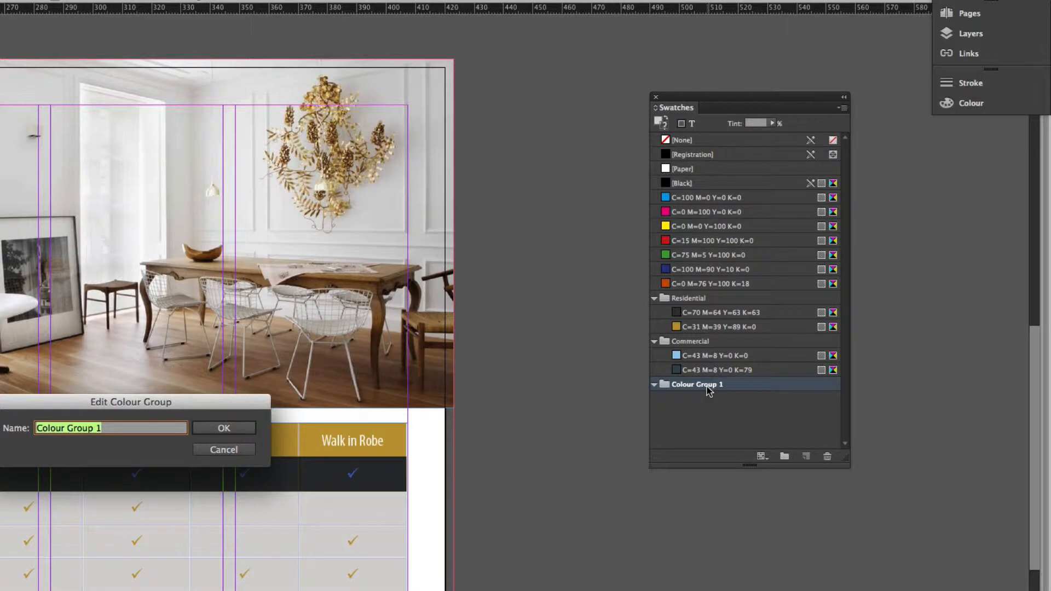
pyautogui.write('Outside')
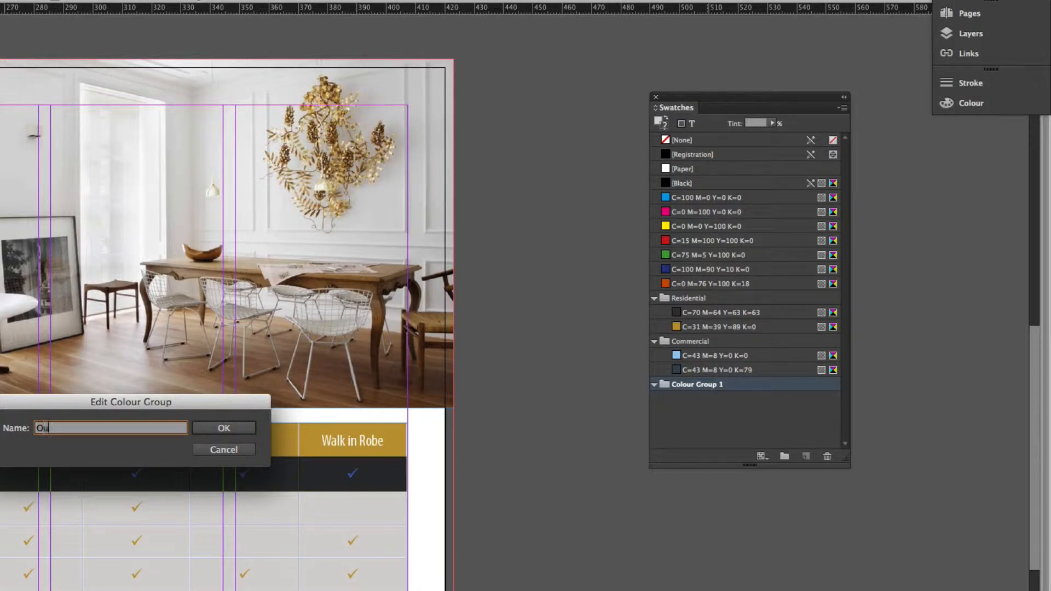
pyautogui.click(236, 428)
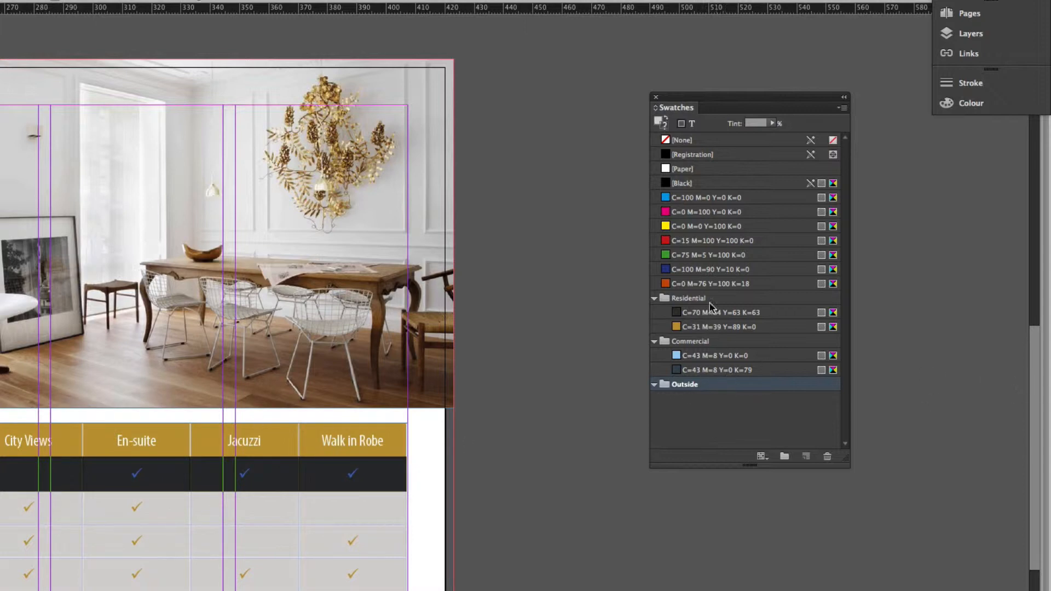
pyautogui.moveTo(685, 286); pyautogui.dragTo(684, 387)
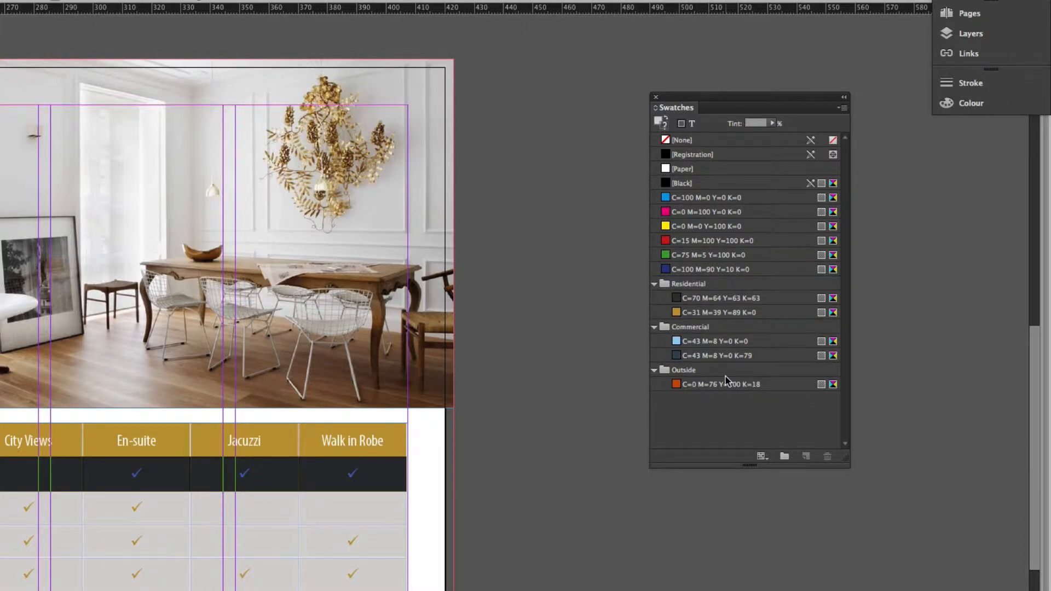
# Collapse the Outside, Commercial and Residential colour groups in the swatch list.
pyautogui.click(654, 370)
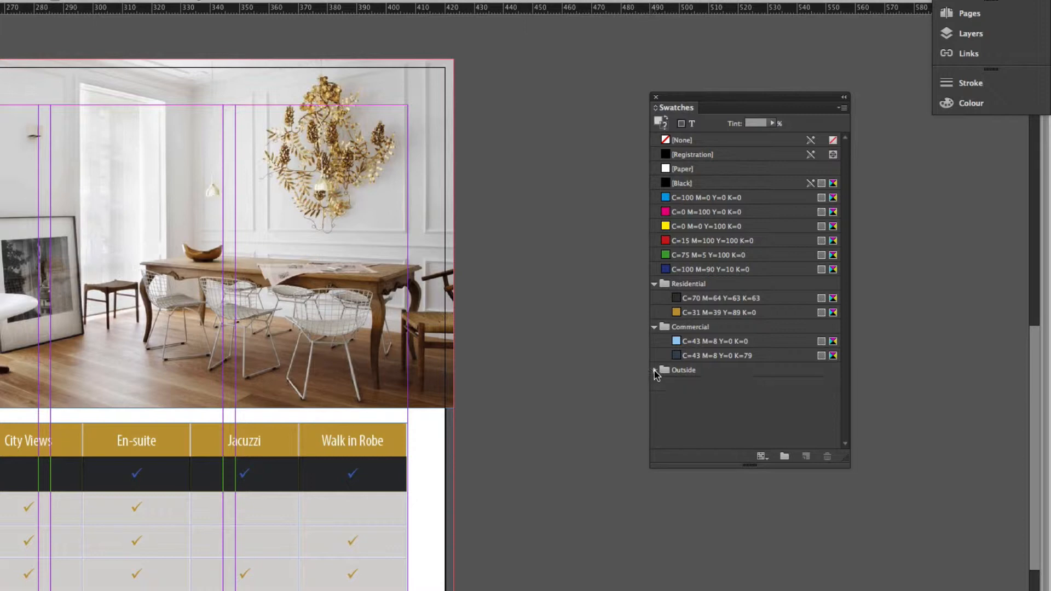
pyautogui.click(655, 327)
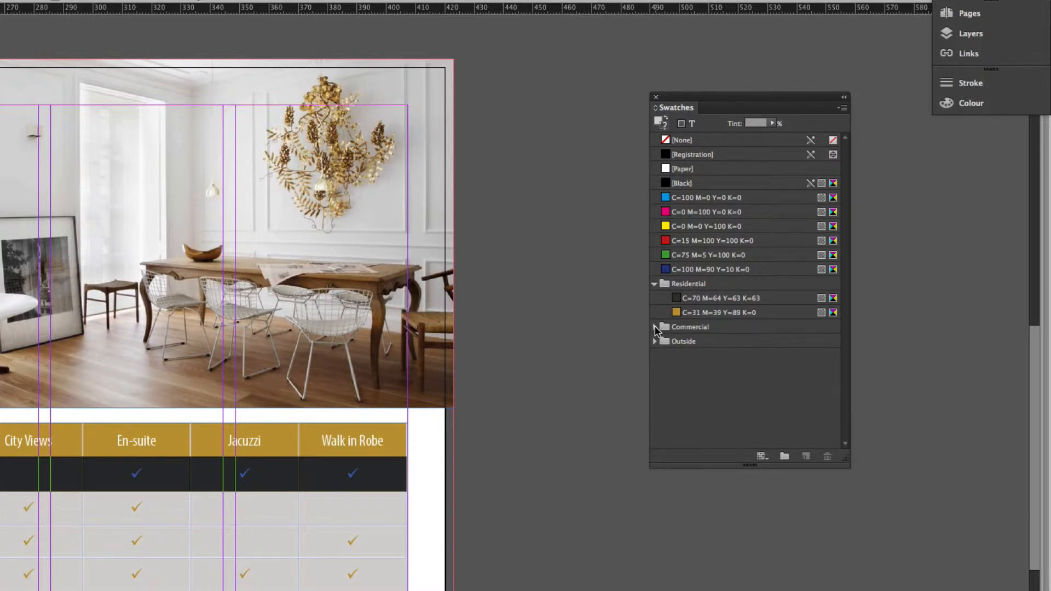
pyautogui.click(655, 284)
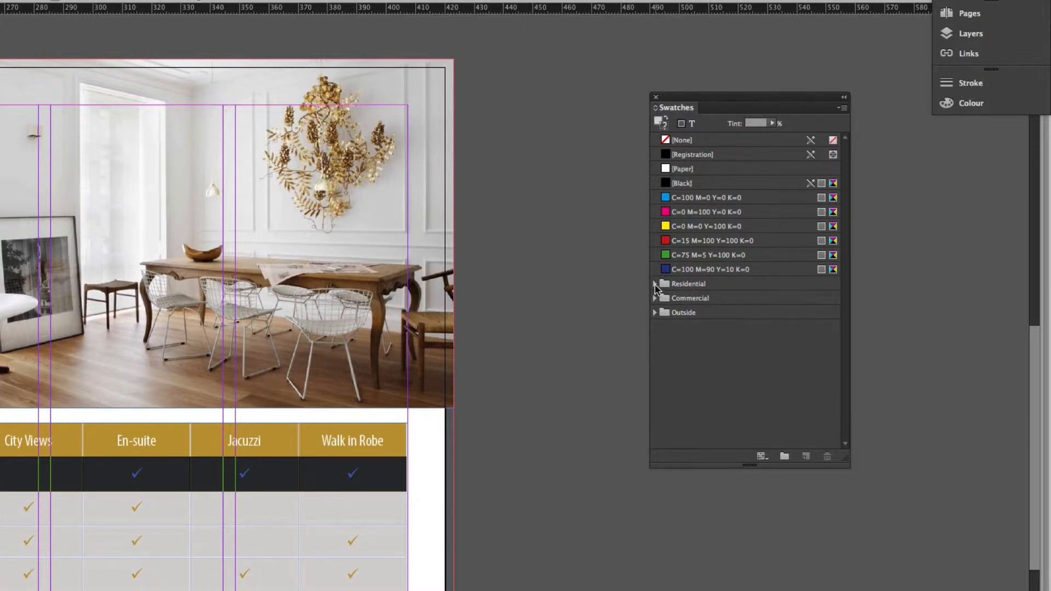
pyautogui.click(654, 284)
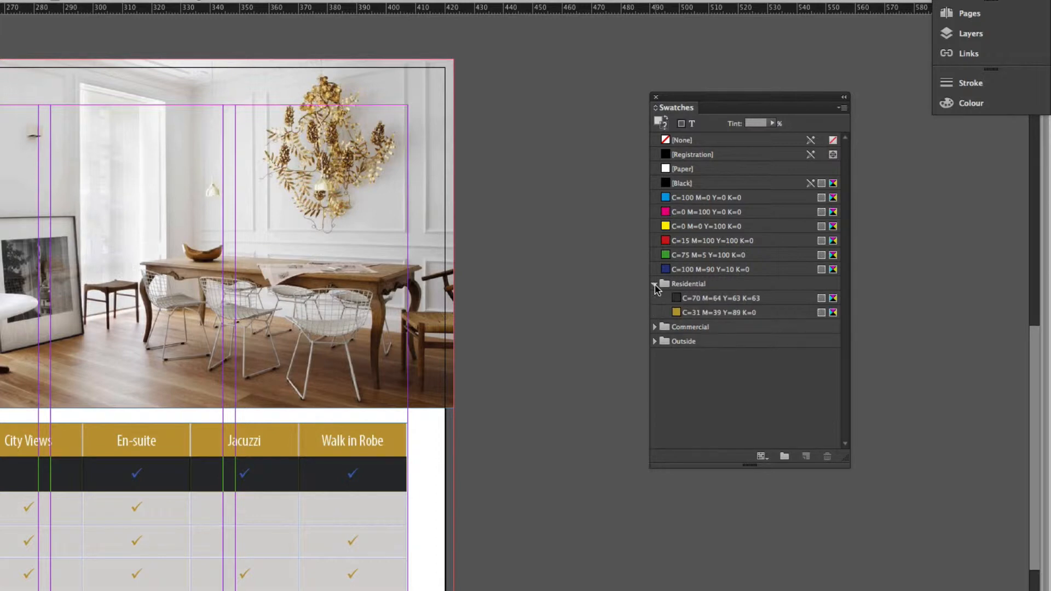
pyautogui.click(654, 284)
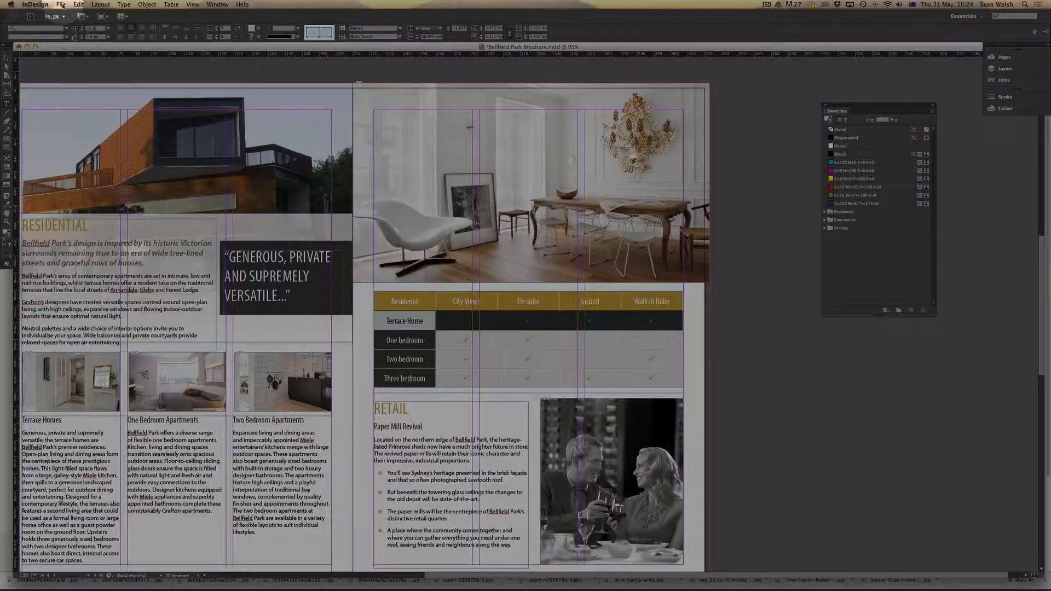
# Export the brochure in EPUB (Fixed Layout) format to the 5. Final folder, replacing the existing Bellfield Park Brochure.epub.
pyautogui.click(62, 4)
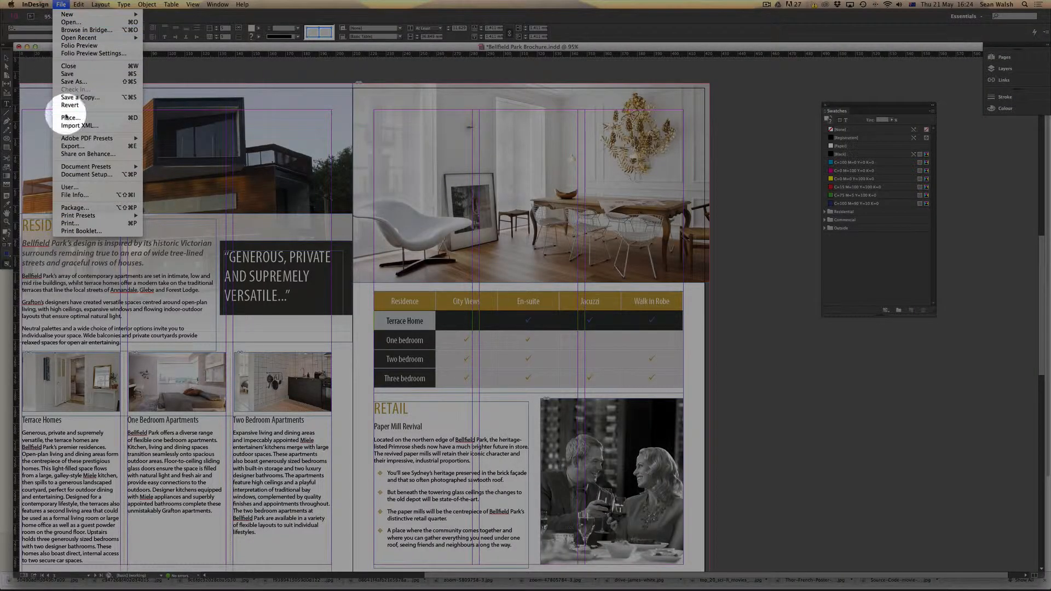
pyautogui.click(78, 147)
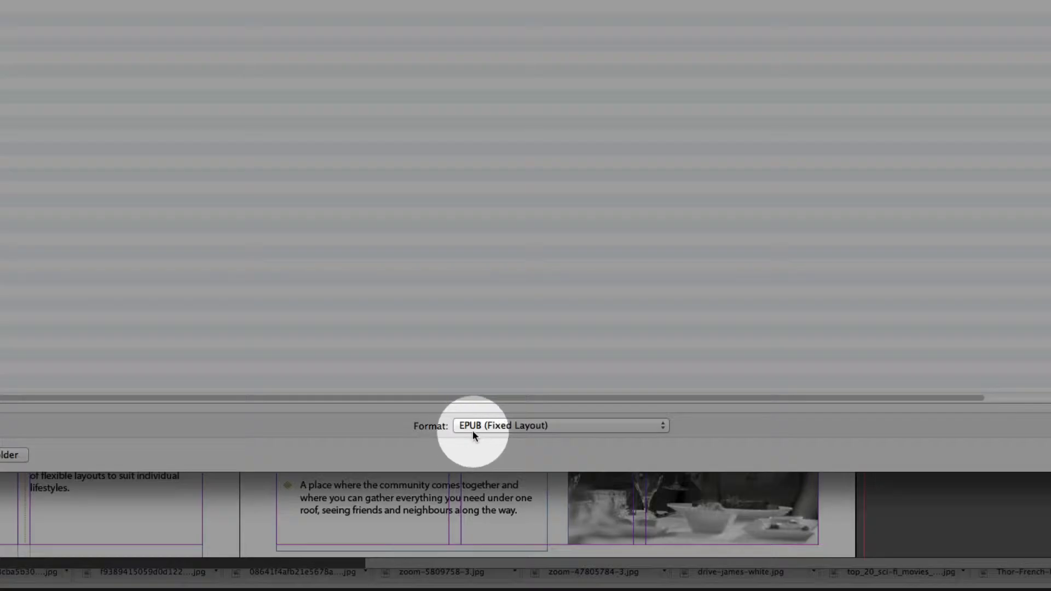
pyautogui.click(469, 427)
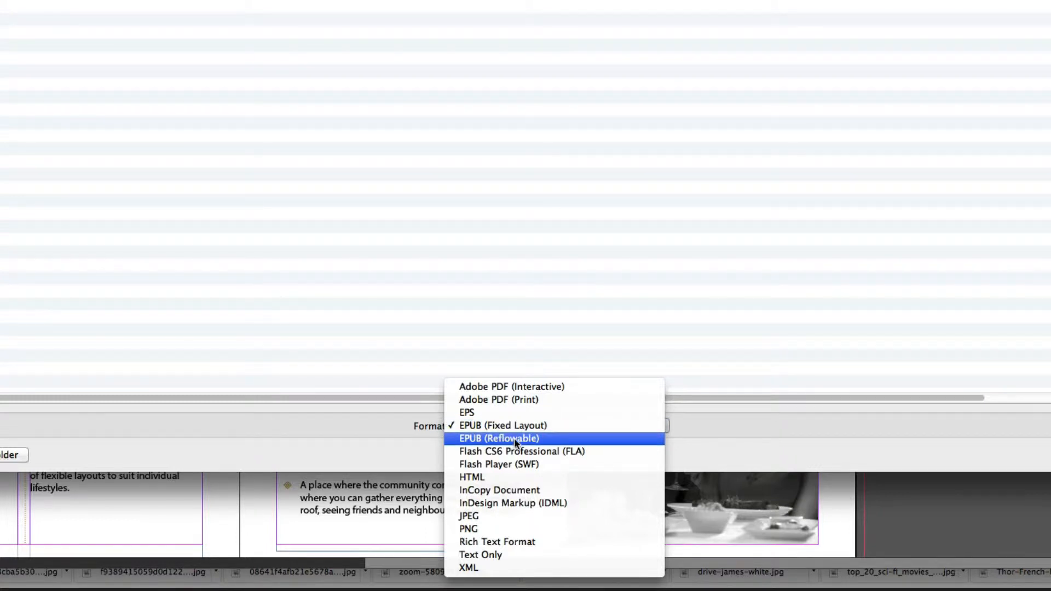
pyautogui.click(524, 427)
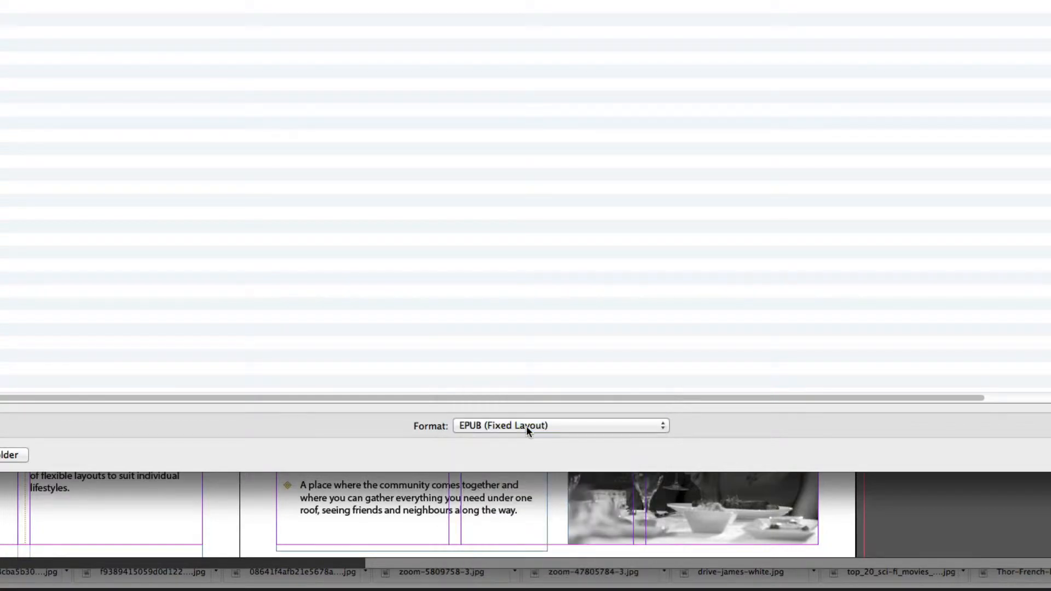
pyautogui.click(277, 84)
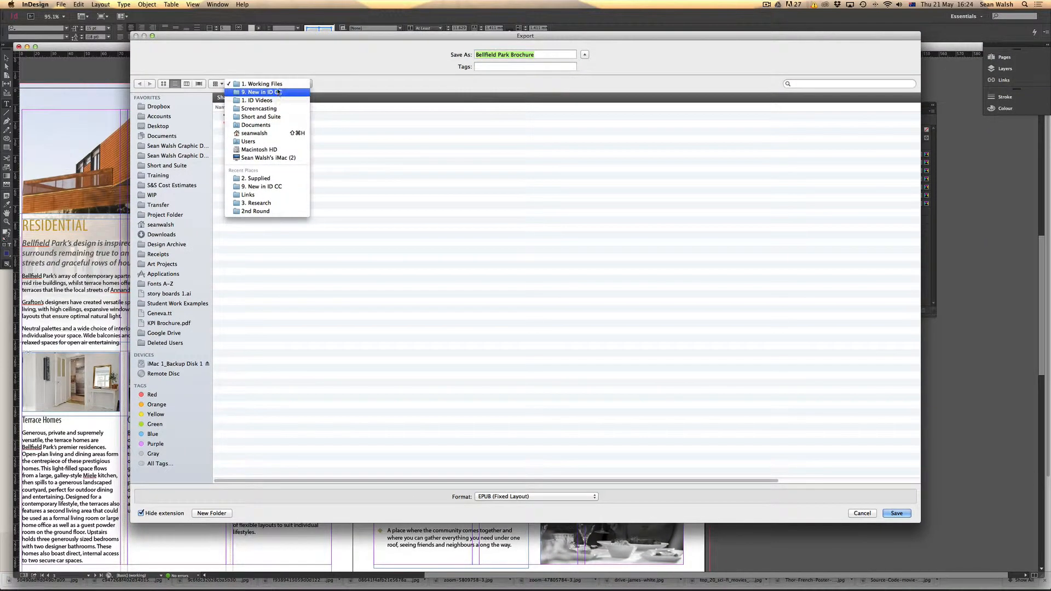
pyautogui.click(278, 92)
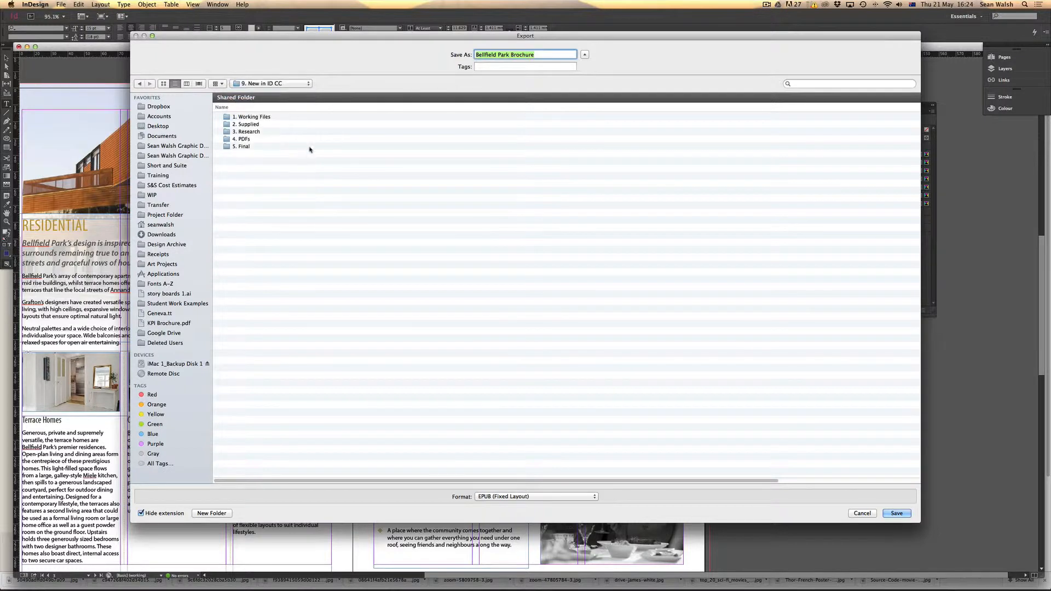
pyautogui.doubleClick(249, 148)
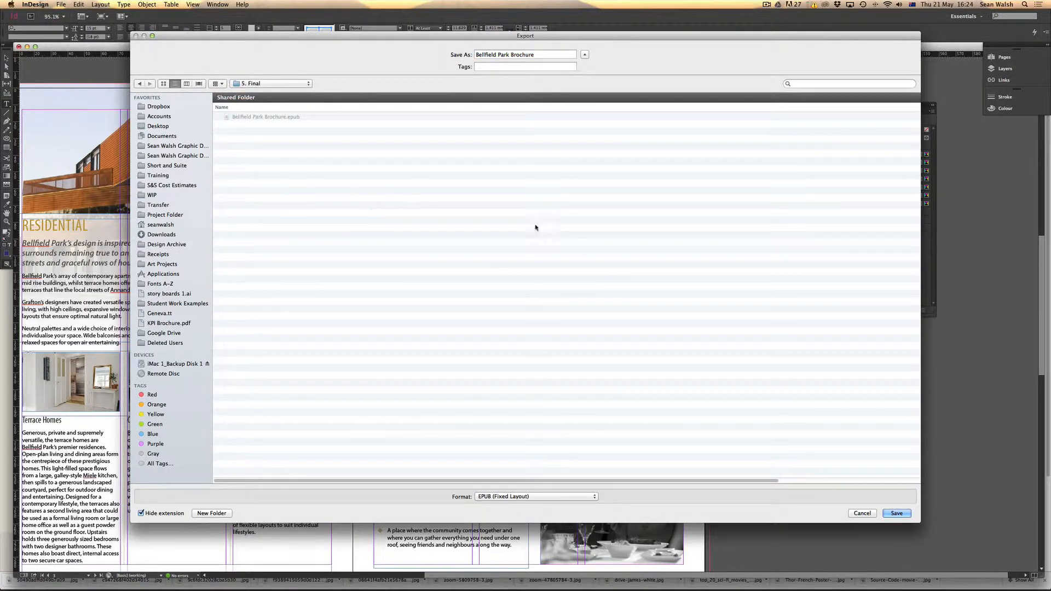
pyautogui.click(896, 513)
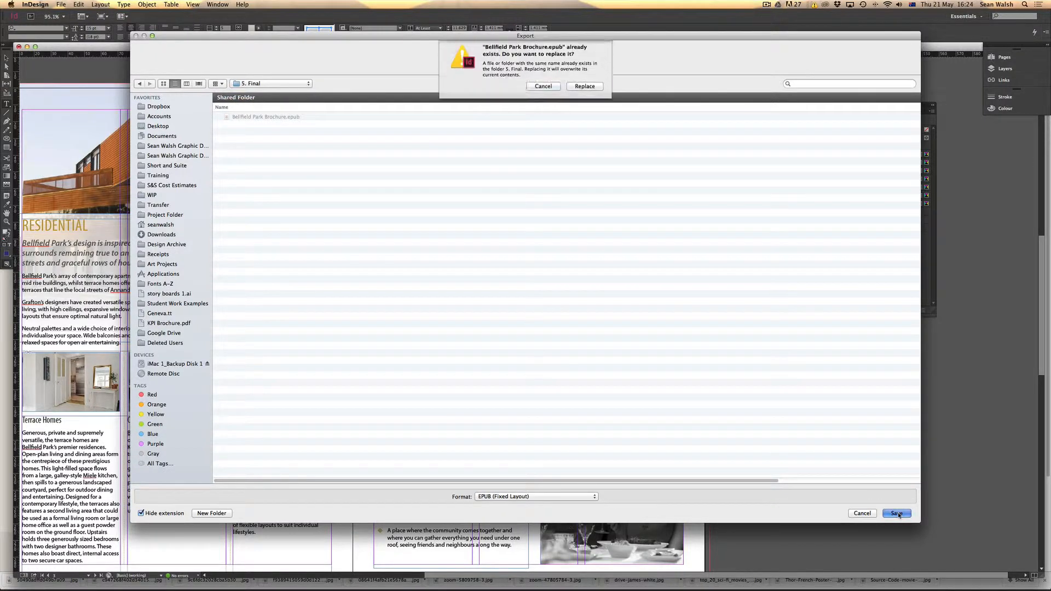
pyautogui.click(585, 83)
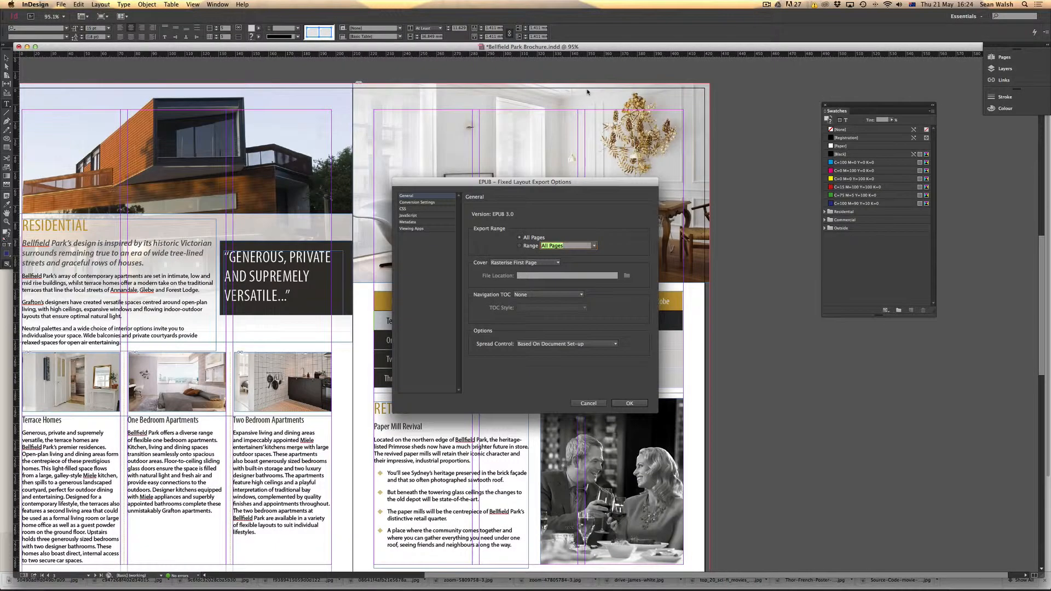
# Review the EPUB cover choices, keep Rasterise First Page for all pages, and complete the export.
pyautogui.click(526, 264)
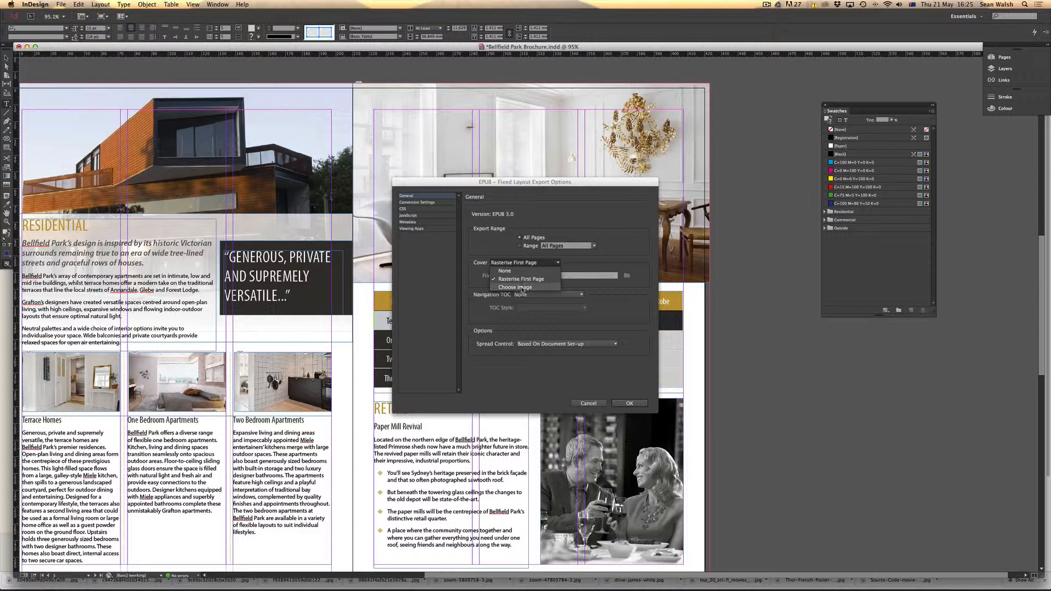
pyautogui.click(523, 217)
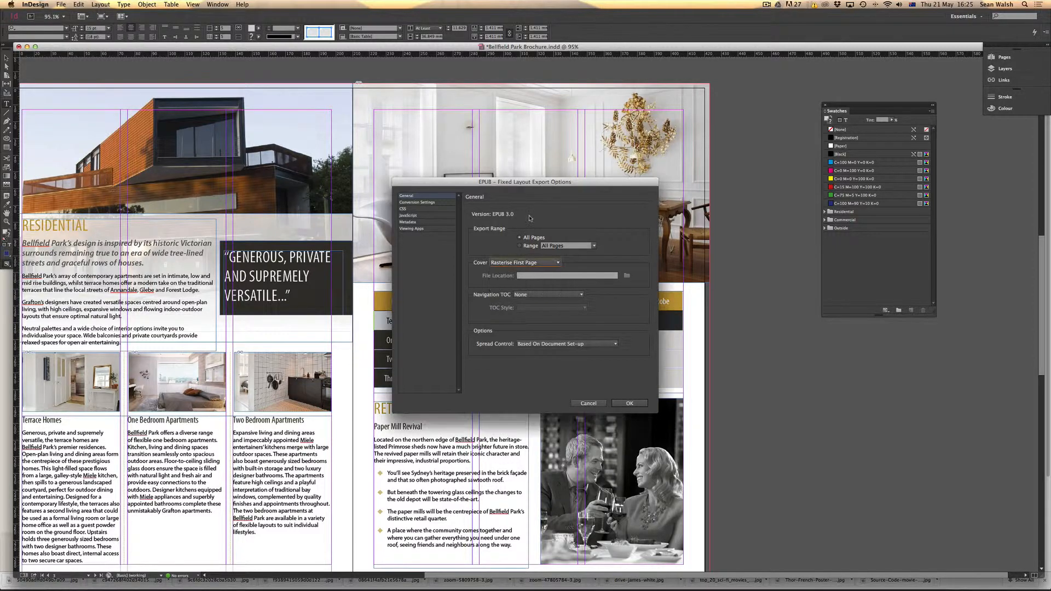
pyautogui.click(629, 403)
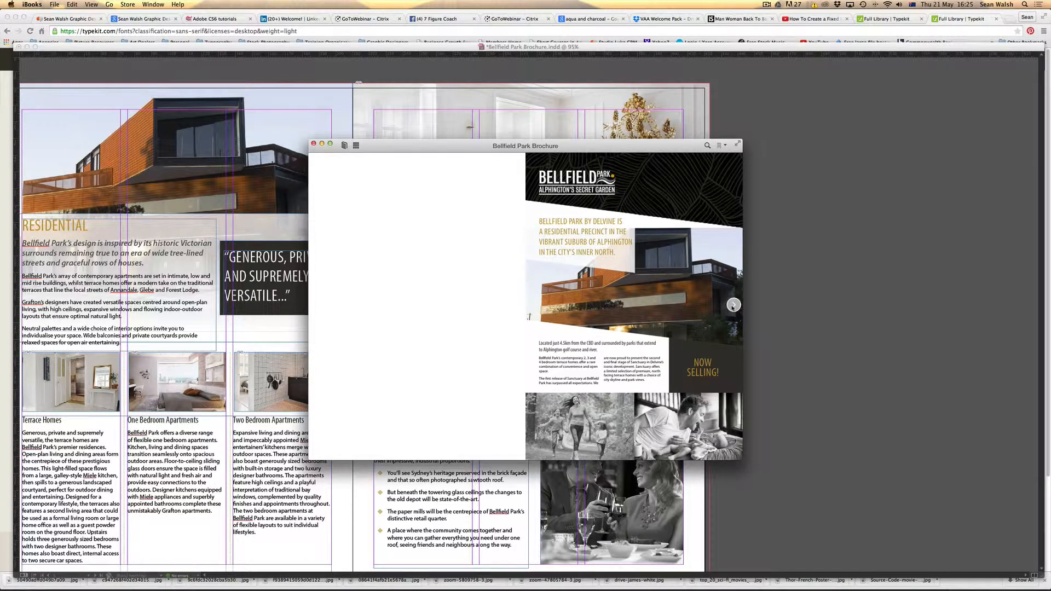
# Page through the exported brochure in iBooks to the Residential and Retail spread and return to the cover page.
pyautogui.click(733, 306)
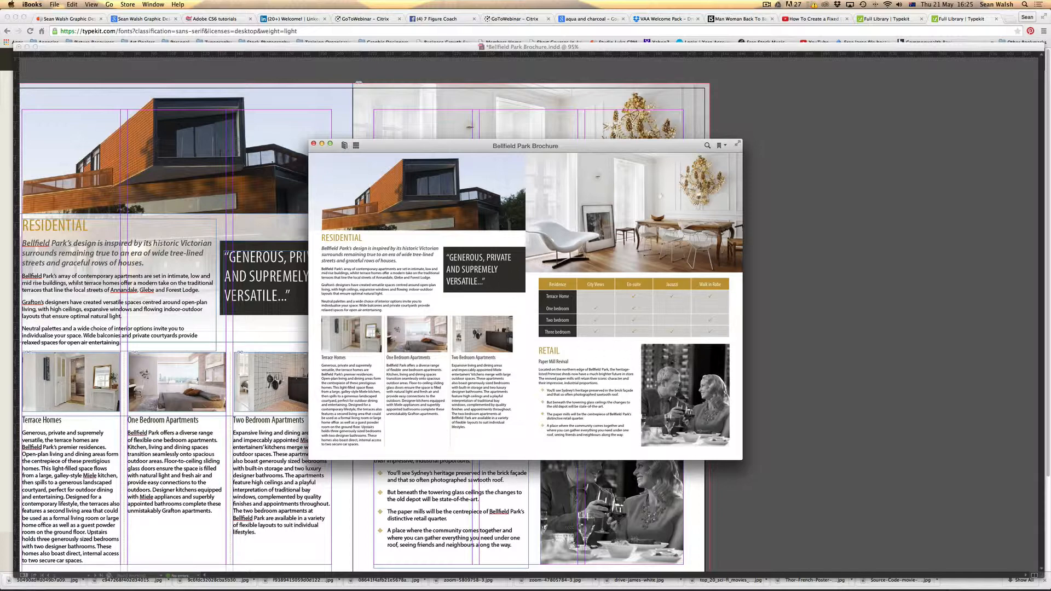
pyautogui.click(318, 306)
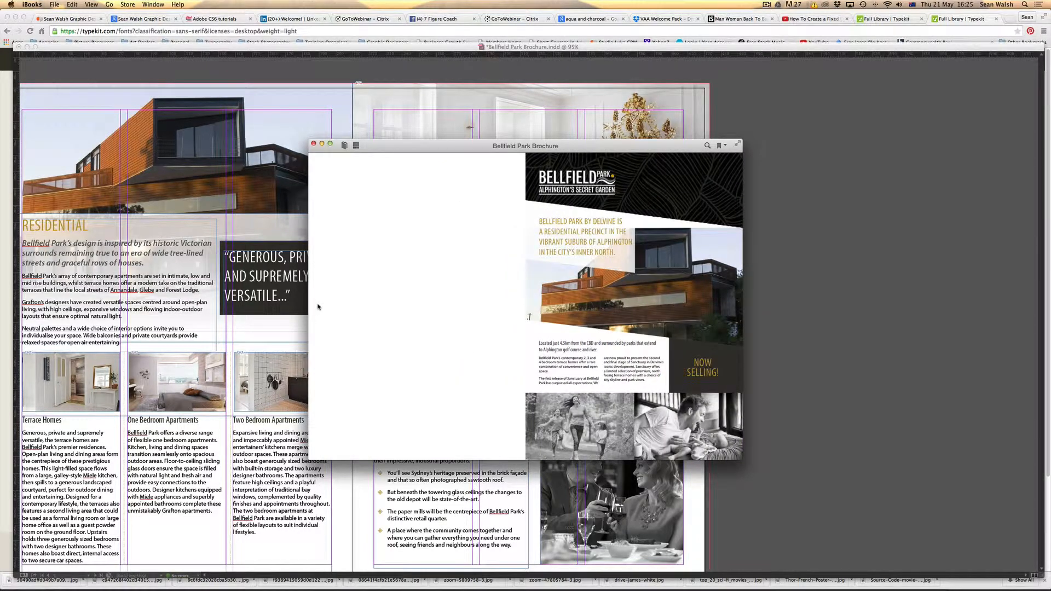